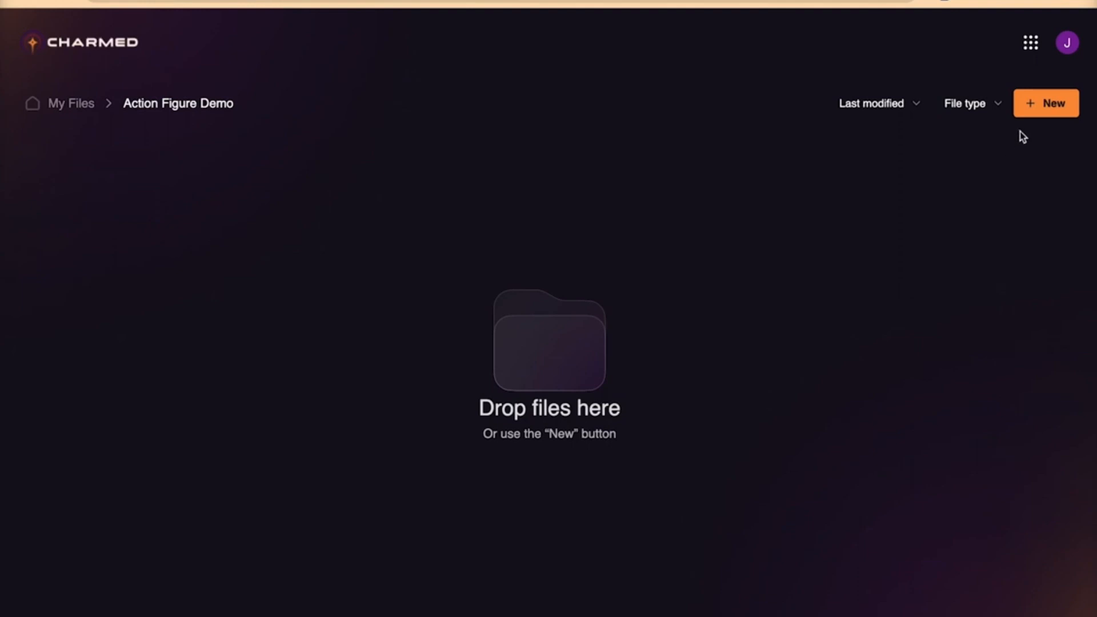
# - Create a new geometry project and name it "Action Figure"
pyautogui.click(1039, 108)
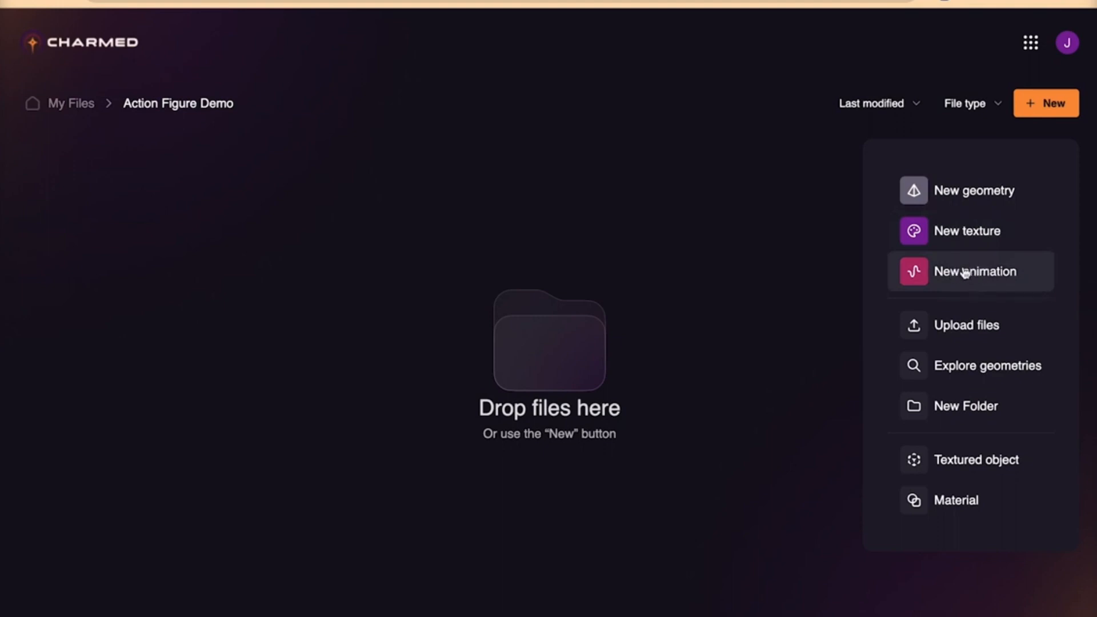
pyautogui.click(965, 194)
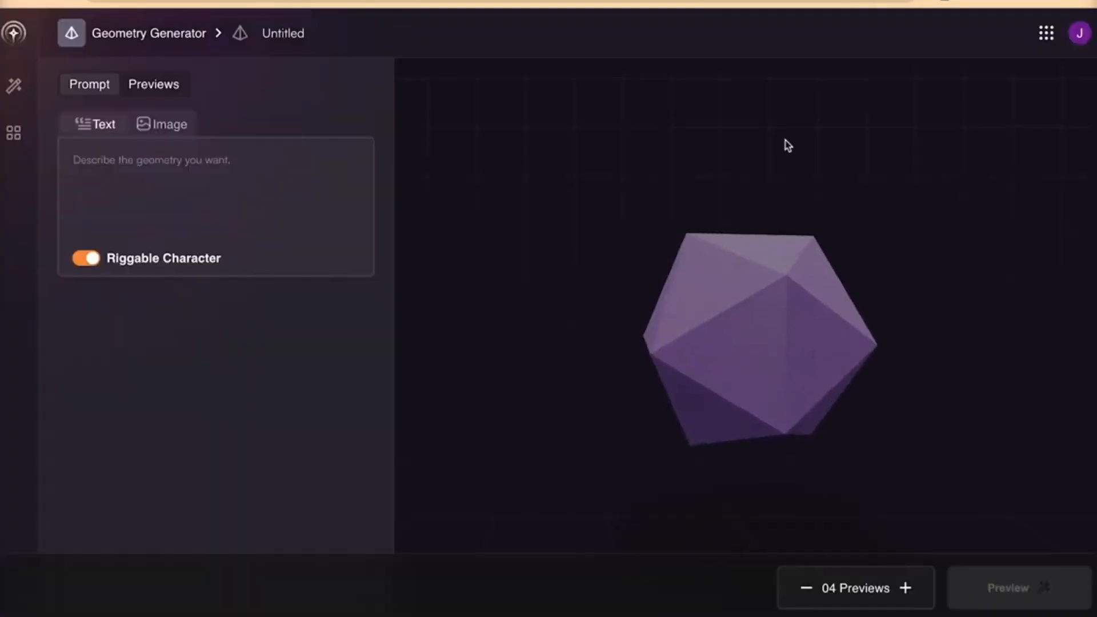
pyautogui.click(281, 33)
pyautogui.write('Action Figure')
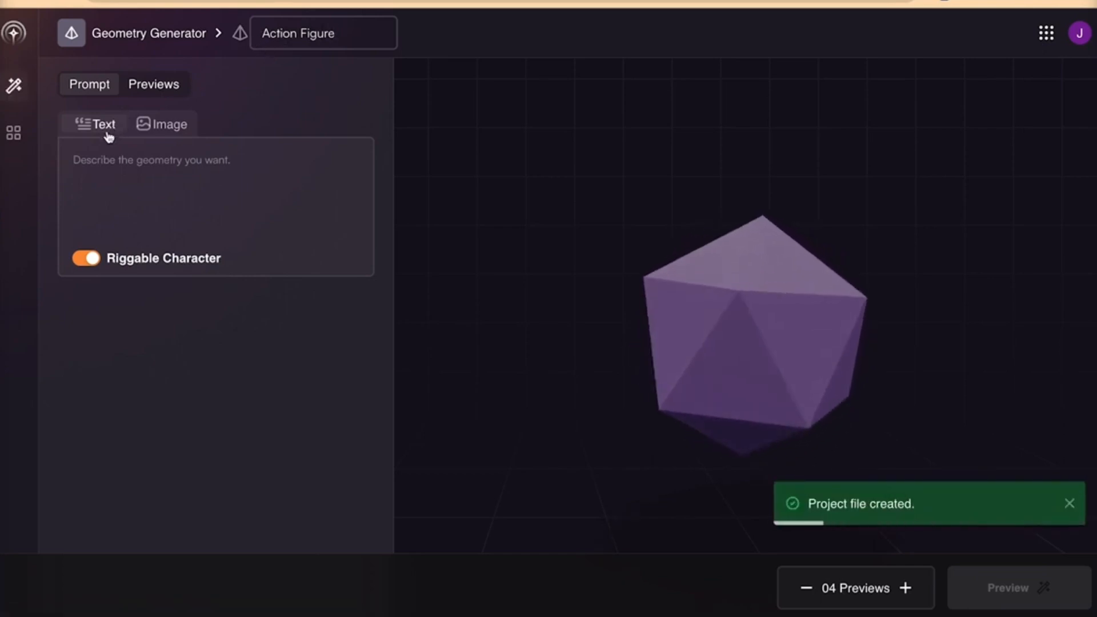
pyautogui.click(105, 160)
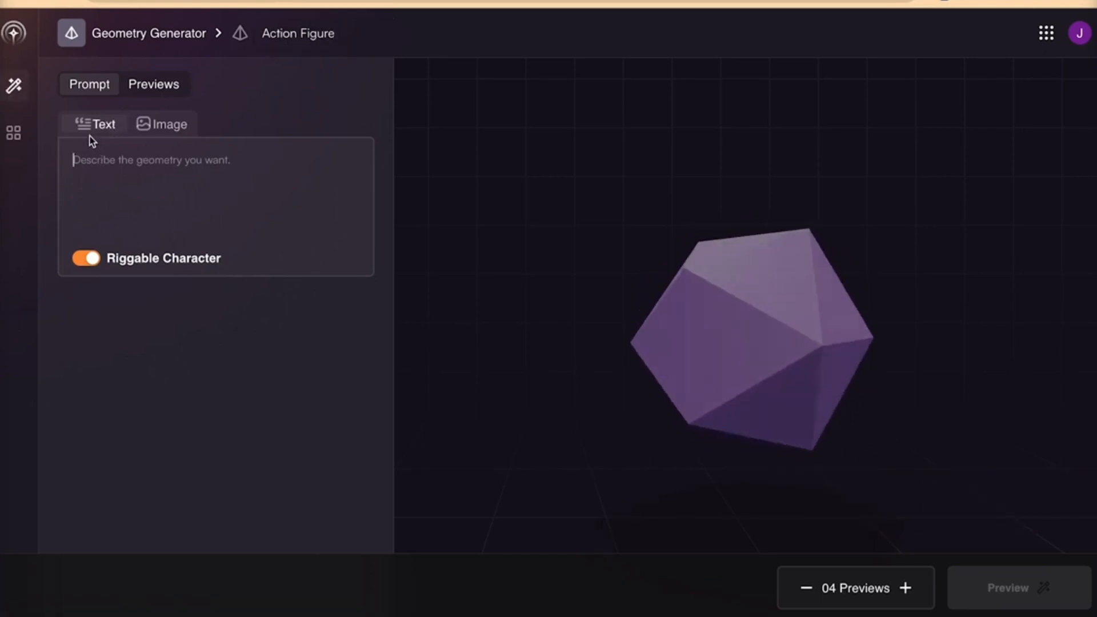
# - Generate 4 riggable character previews from the text prompt "an action figure of a mutant frog from the 80s"
pyautogui.click(158, 126)
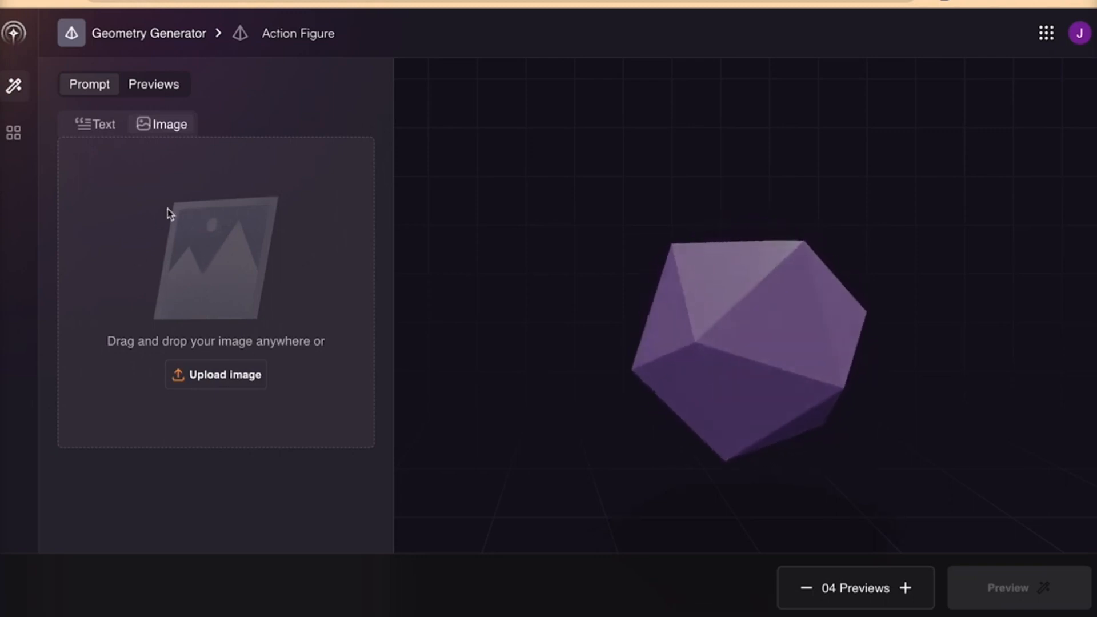
pyautogui.click(98, 125)
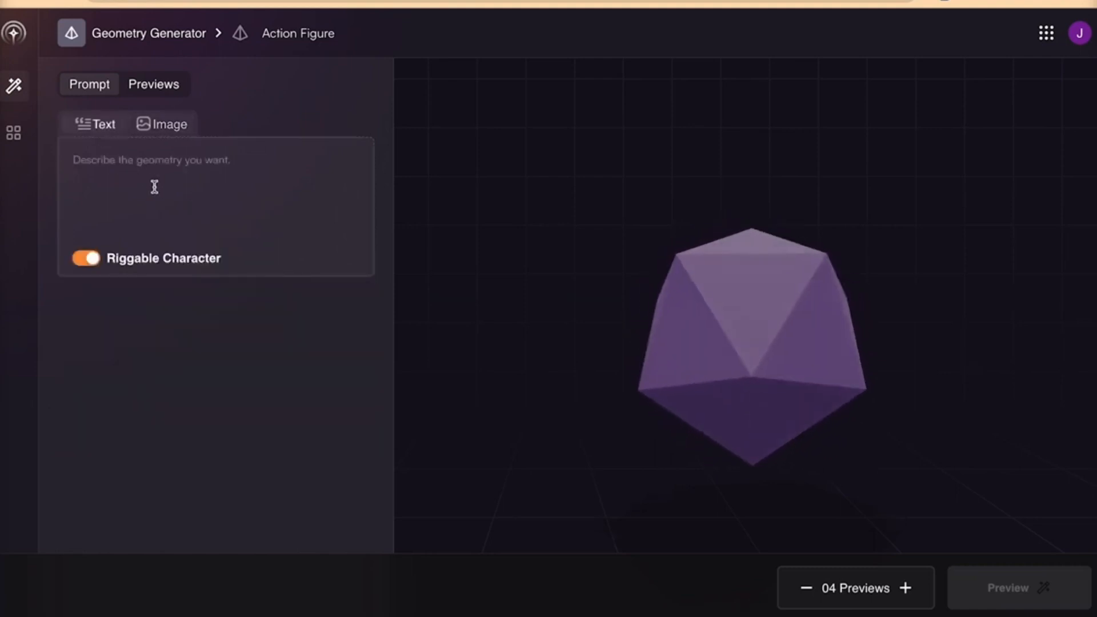
pyautogui.write('an action figure of a mutant frog from the 80s')
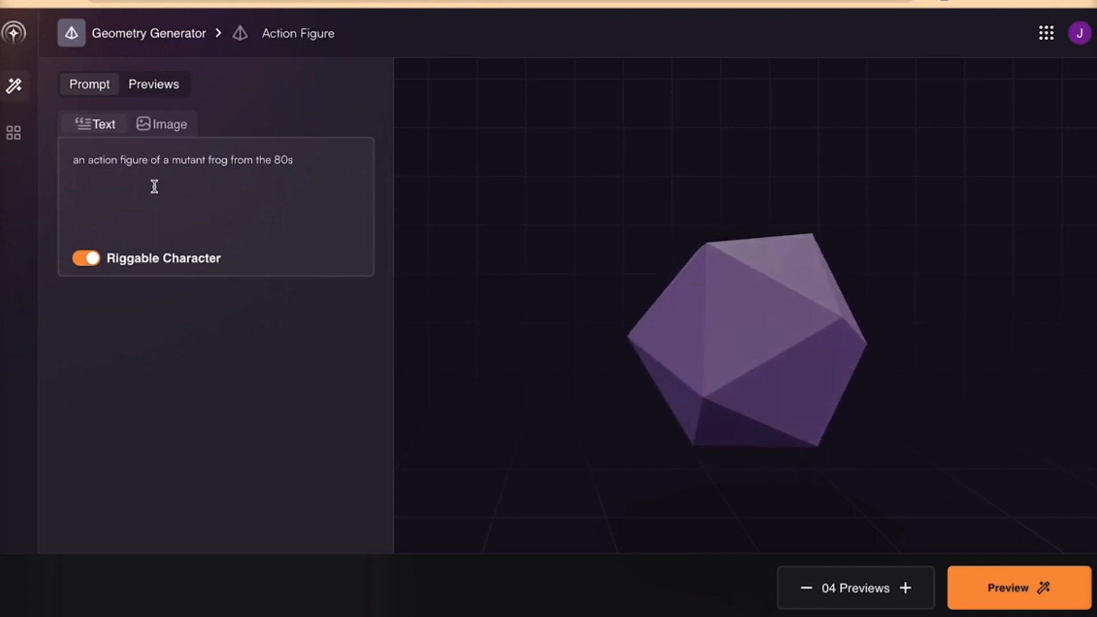
pyautogui.moveTo(91, 259)
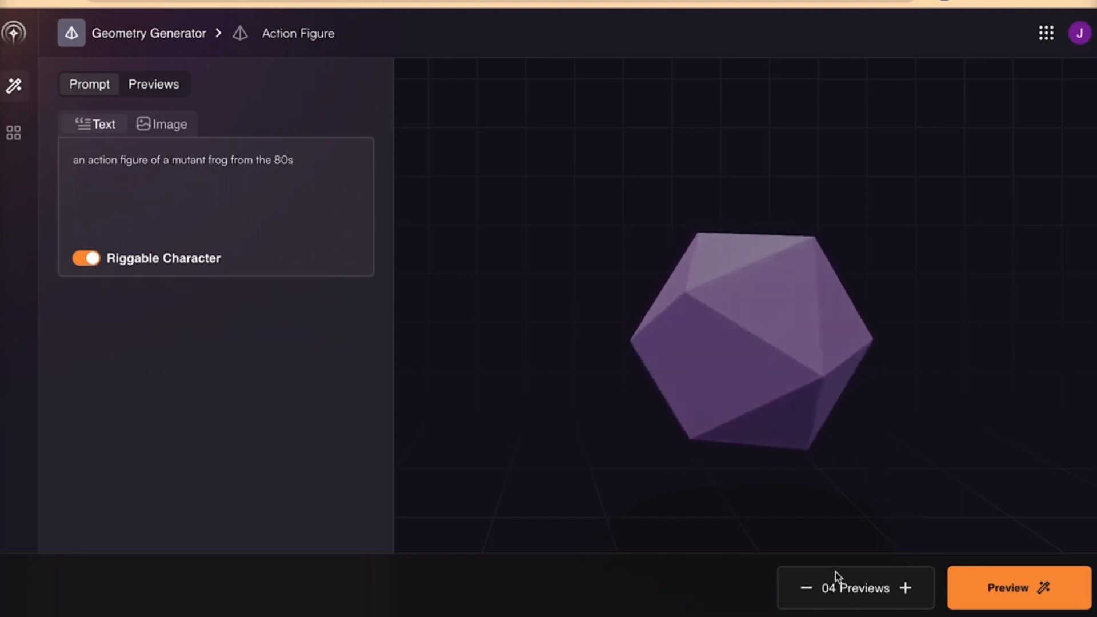
pyautogui.click(1008, 604)
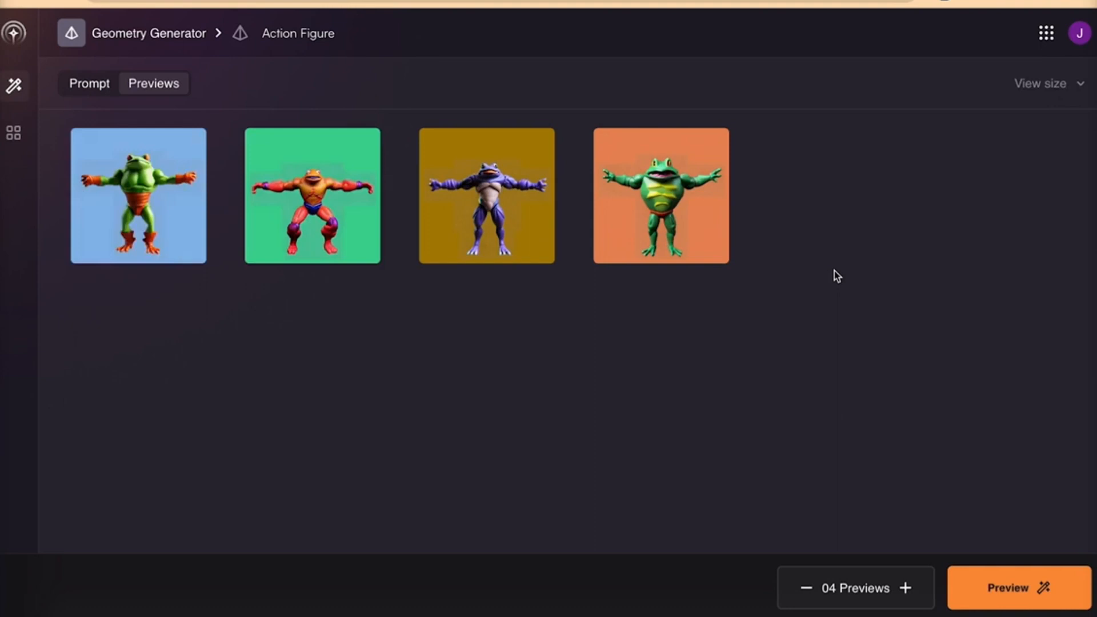
# - Enlarge the frog preview thumbnails to a moderately bigger view size
pyautogui.click(1036, 85)
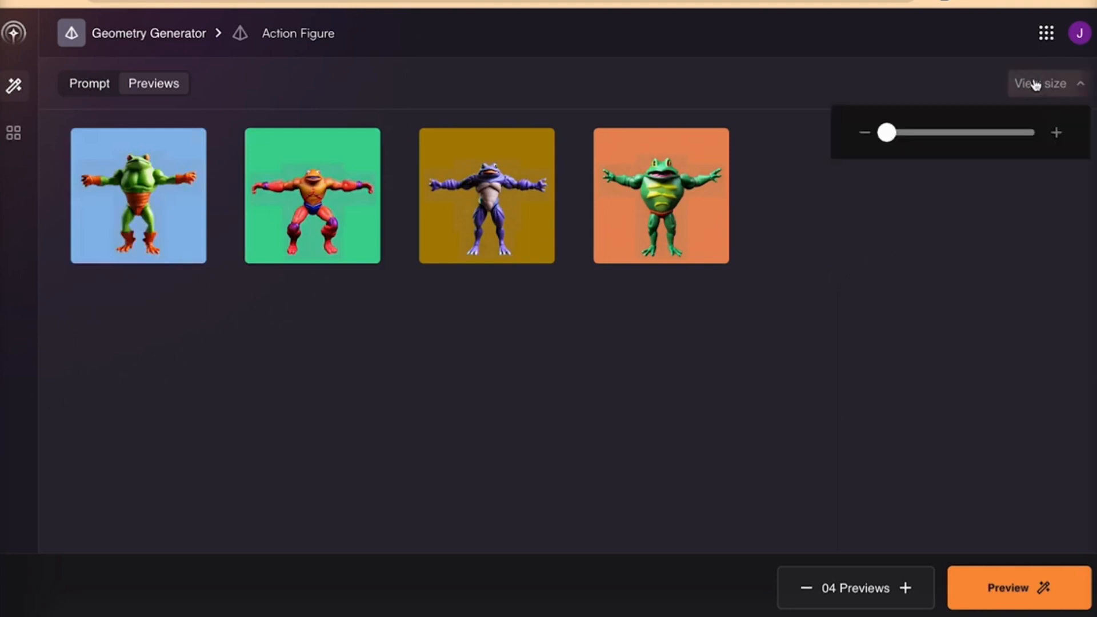
pyautogui.moveTo(900, 137); pyautogui.dragTo(932, 136)
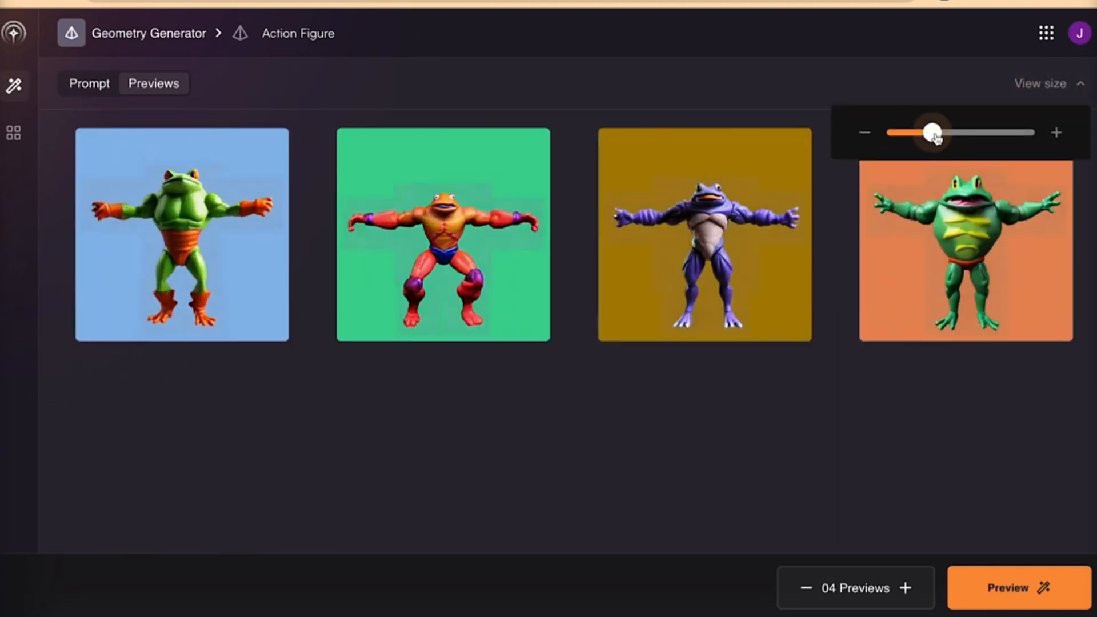
pyautogui.click(913, 93)
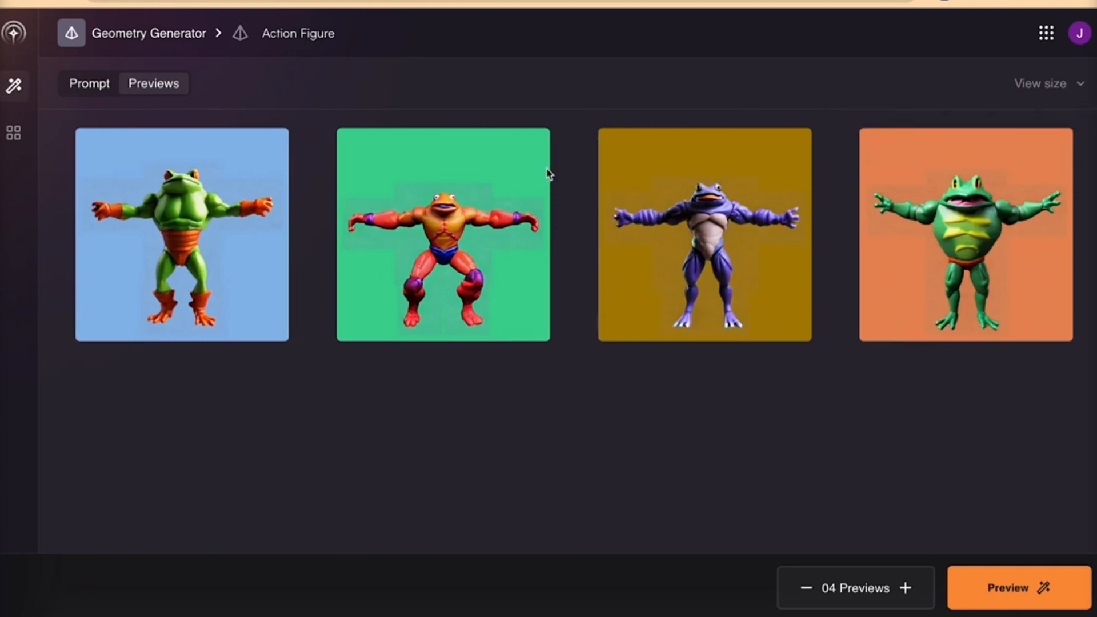
# - Generate 3D geometries from the purple frog and the green frog with orange boots, and open the list of generated geometries
pyautogui.click(713, 197)
pyautogui.click(250, 205)
pyautogui.click(1020, 580)
pyautogui.click(12, 134)
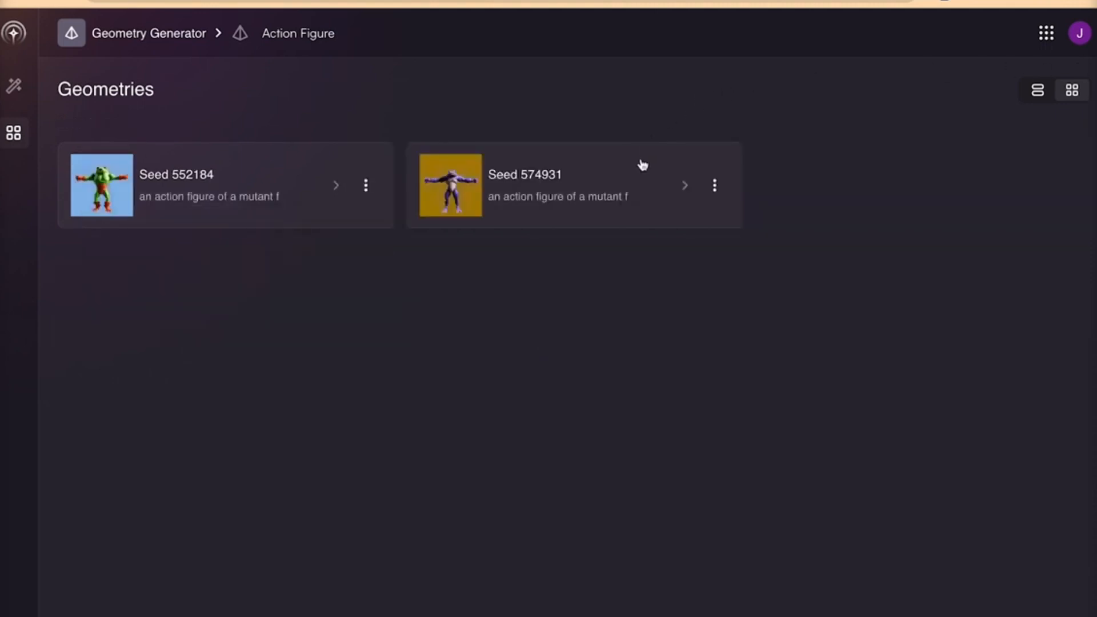
# - Examine the generated purple frog model from several sides
pyautogui.click(643, 165)
pyautogui.moveTo(677, 177); pyautogui.dragTo(353, 406)
pyautogui.moveTo(688, 377); pyautogui.dragTo(572, 345)
# - Examine the generated green frog model from the front, sides and back
pyautogui.click(258, 197)
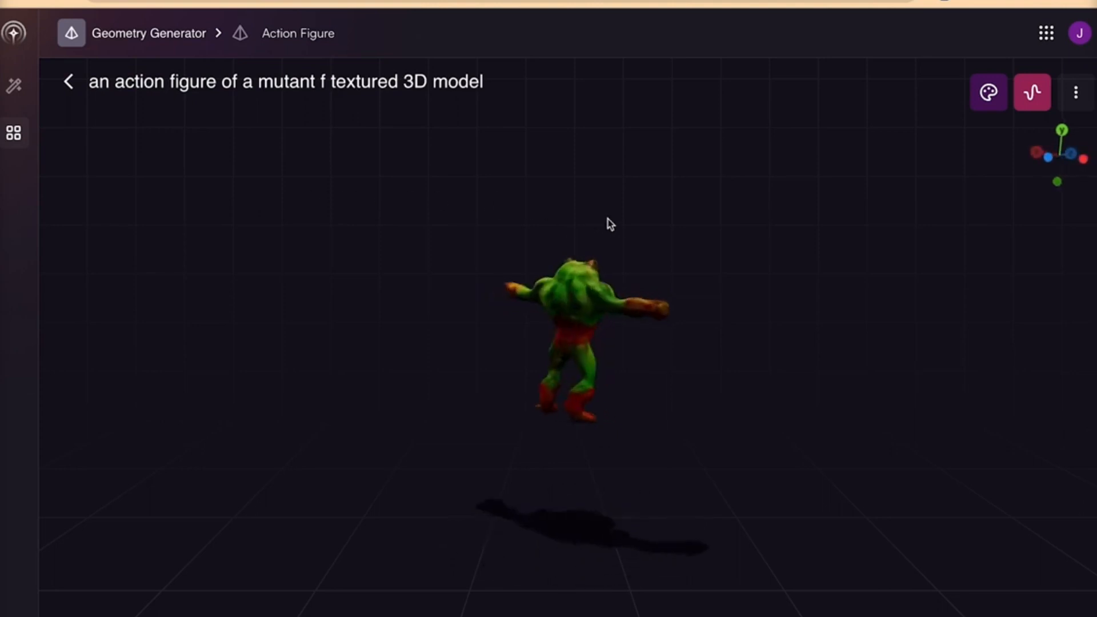
pyautogui.moveTo(306, 197); pyautogui.dragTo(223, 200)
pyautogui.moveTo(692, 301); pyautogui.dragTo(278, 290)
pyautogui.moveTo(613, 239); pyautogui.dragTo(417, 281)
pyautogui.moveTo(646, 286); pyautogui.dragTo(517, 321)
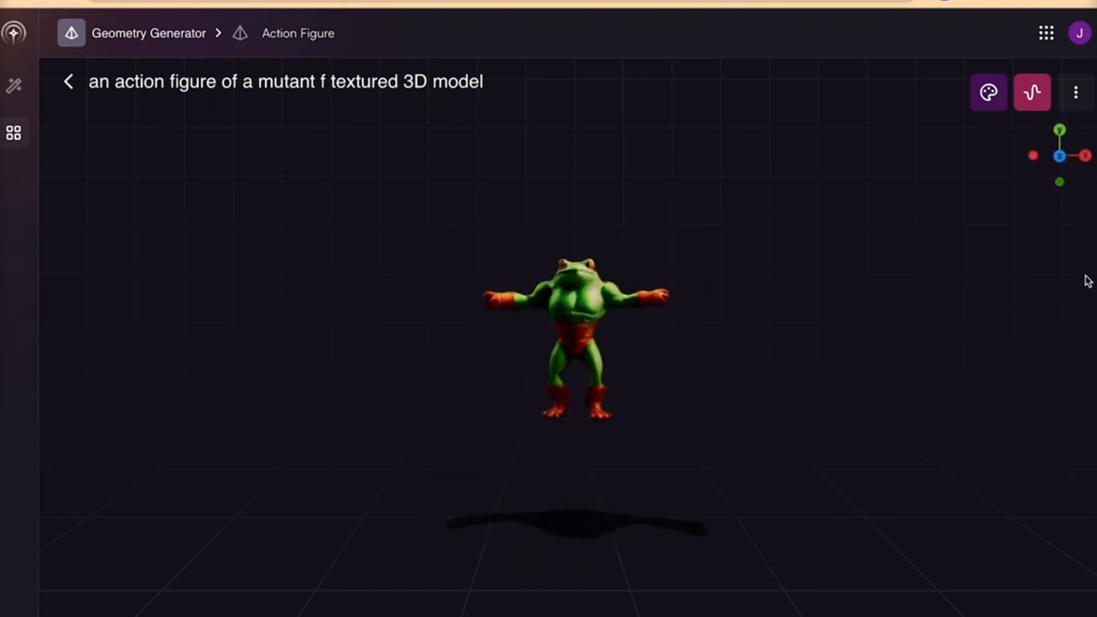
# - Open the green frog model in the 3D Animator and inspect its skeleton overlay from several sides
pyautogui.click(1033, 93)
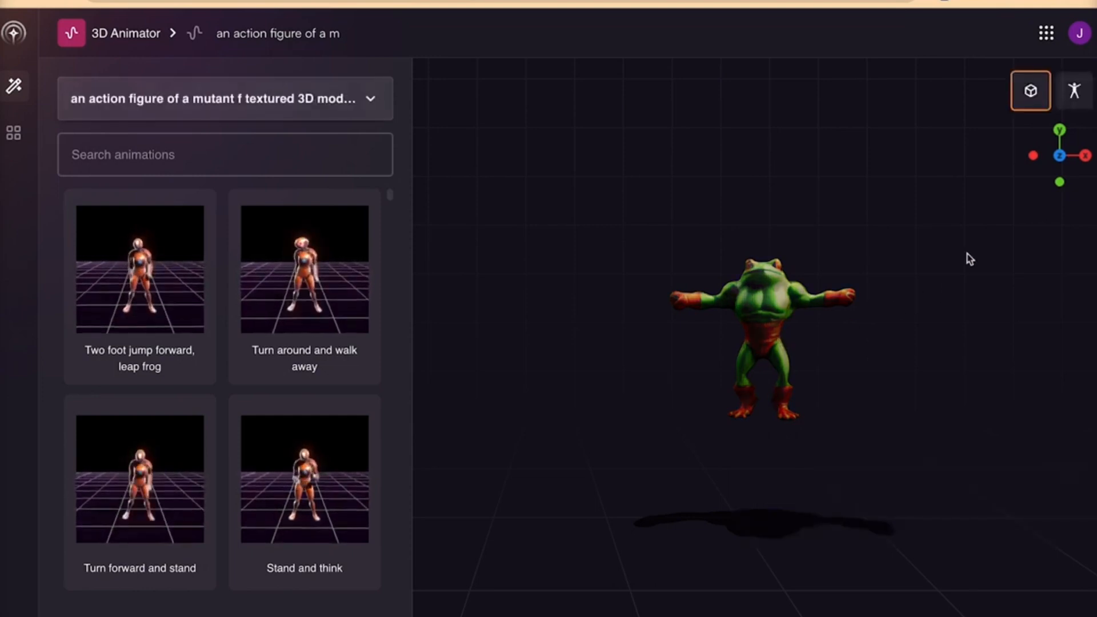
pyautogui.moveTo(1027, 251); pyautogui.dragTo(842, 284)
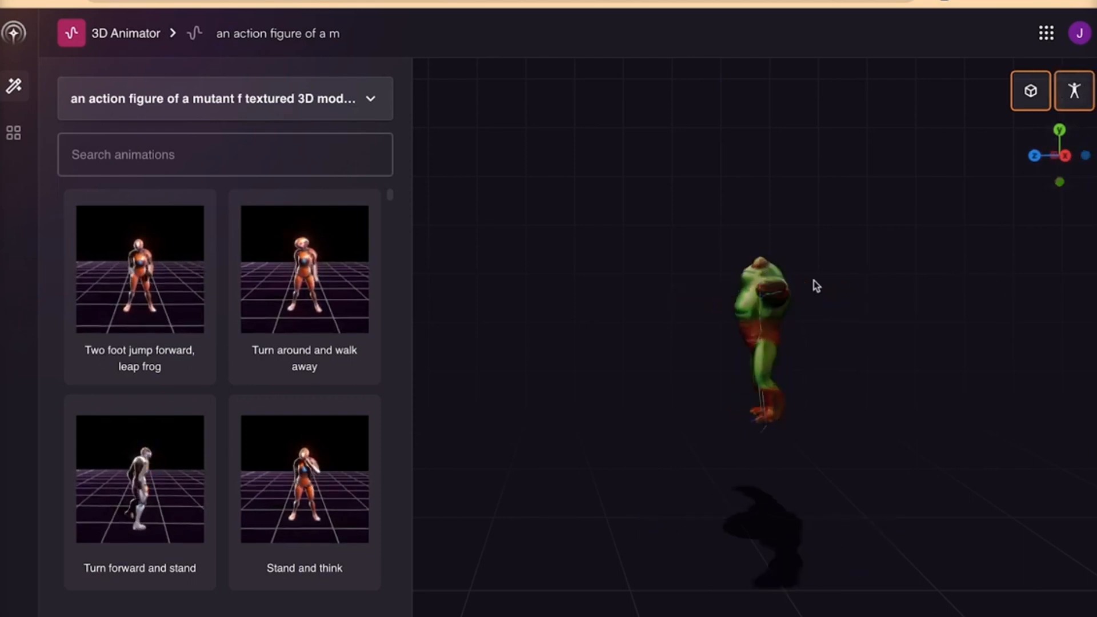
pyautogui.moveTo(911, 286); pyautogui.dragTo(692, 295)
pyautogui.click(1064, 91)
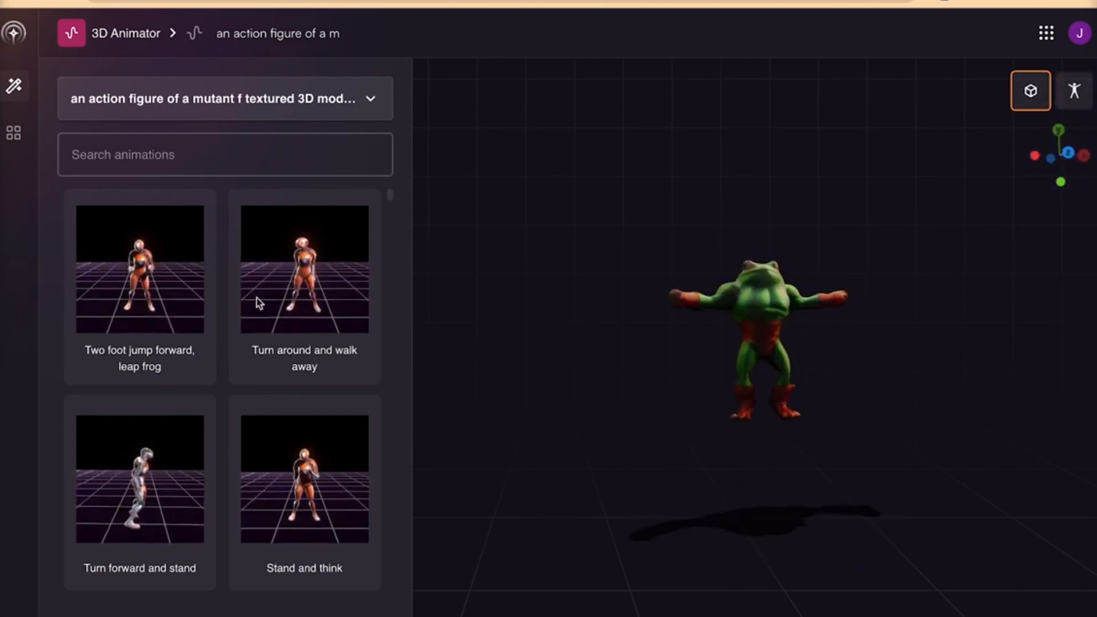
# - Generate the "Two foot jump forward, leap frog" animation for the frog, plus "Strafe left" found by searching "strafe left"
pyautogui.click(106, 284)
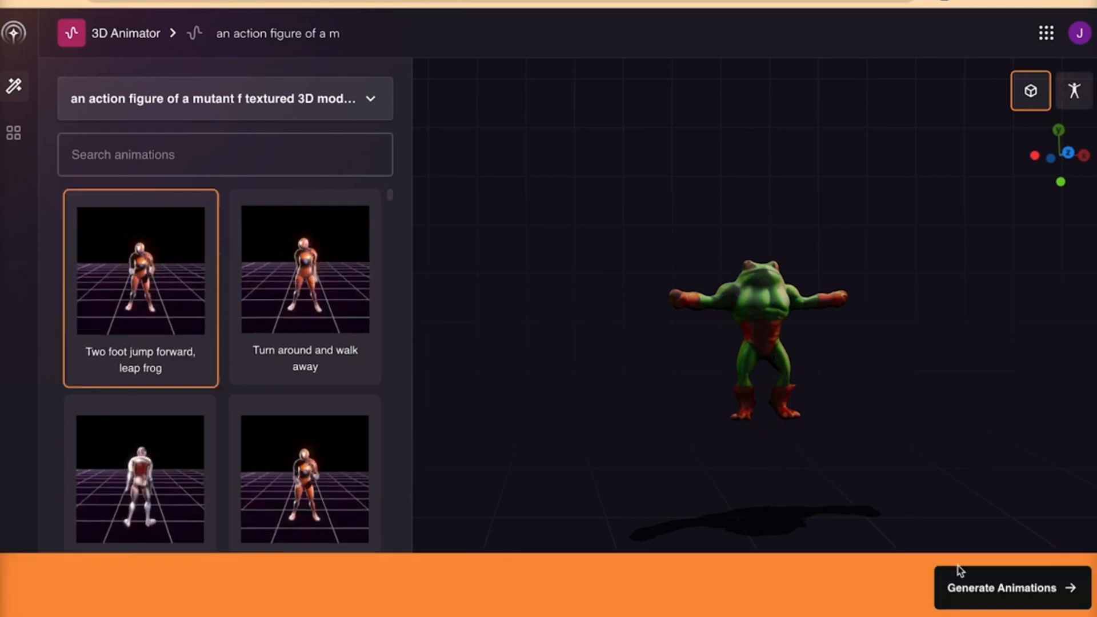
pyautogui.click(973, 589)
pyautogui.click(269, 159)
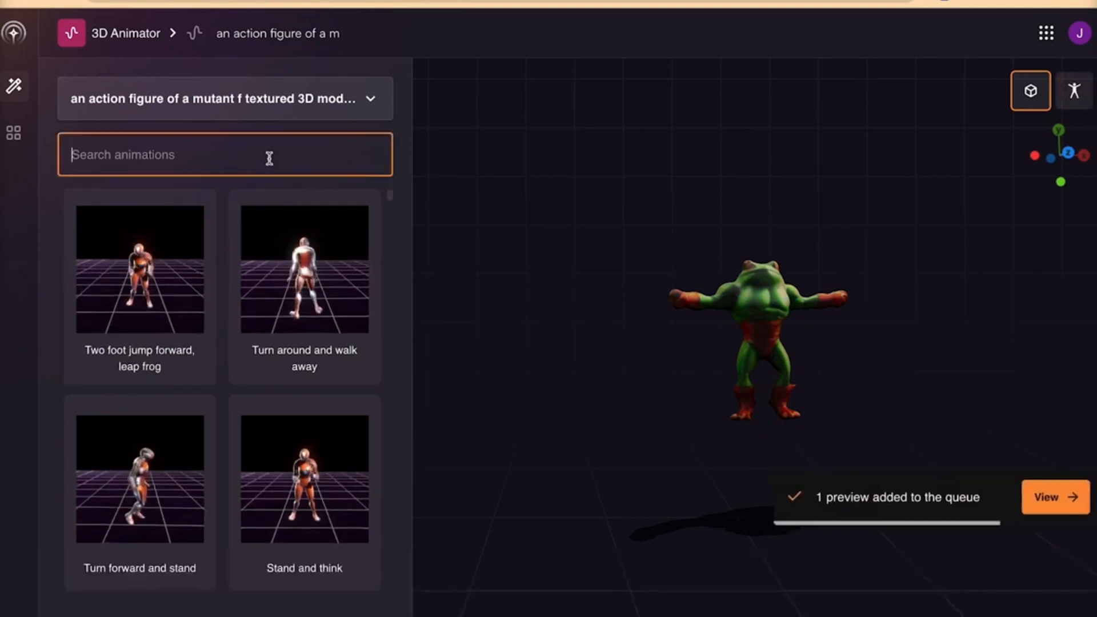
pyautogui.write('st')
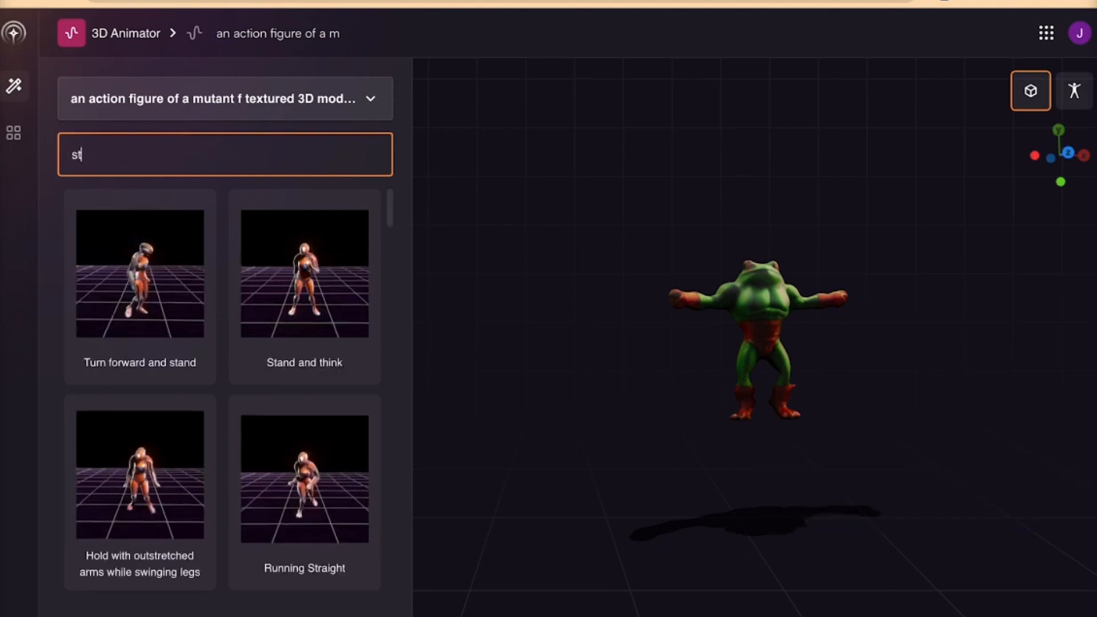
pyautogui.write('rafe left')
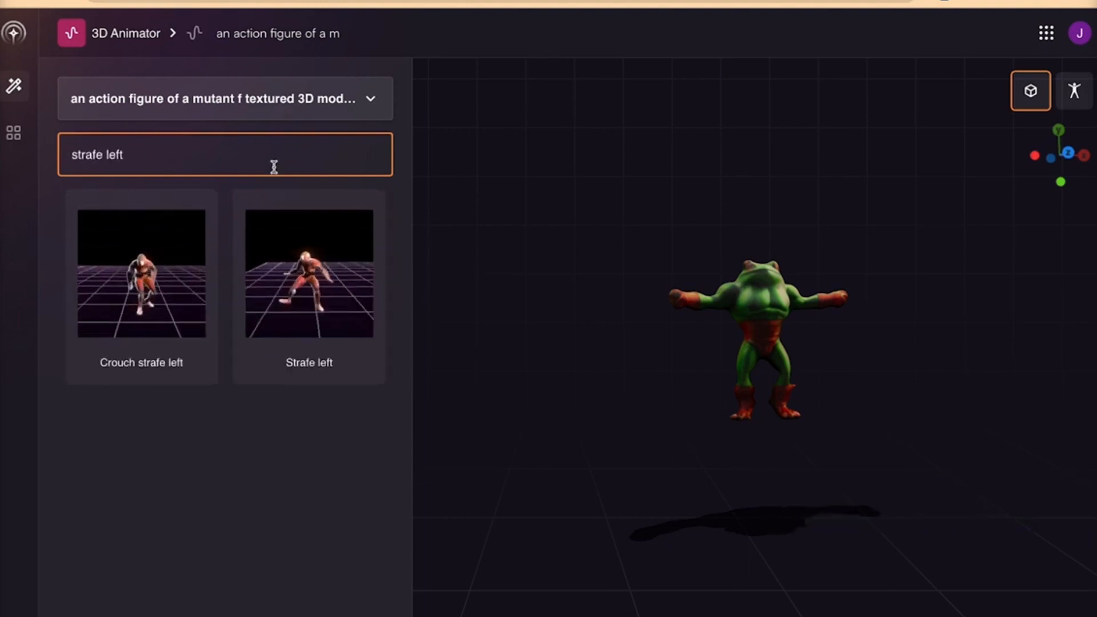
pyautogui.click(288, 311)
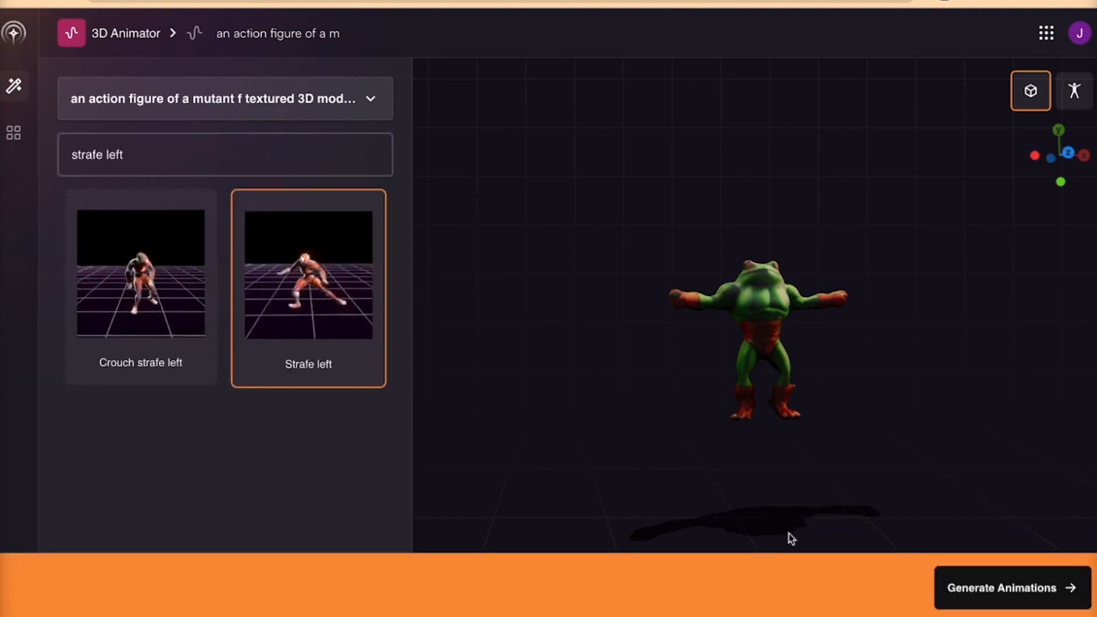
pyautogui.click(1002, 589)
# - Play back the completed leap frog and strafe left animations on the frog model
pyautogui.click(4, 131)
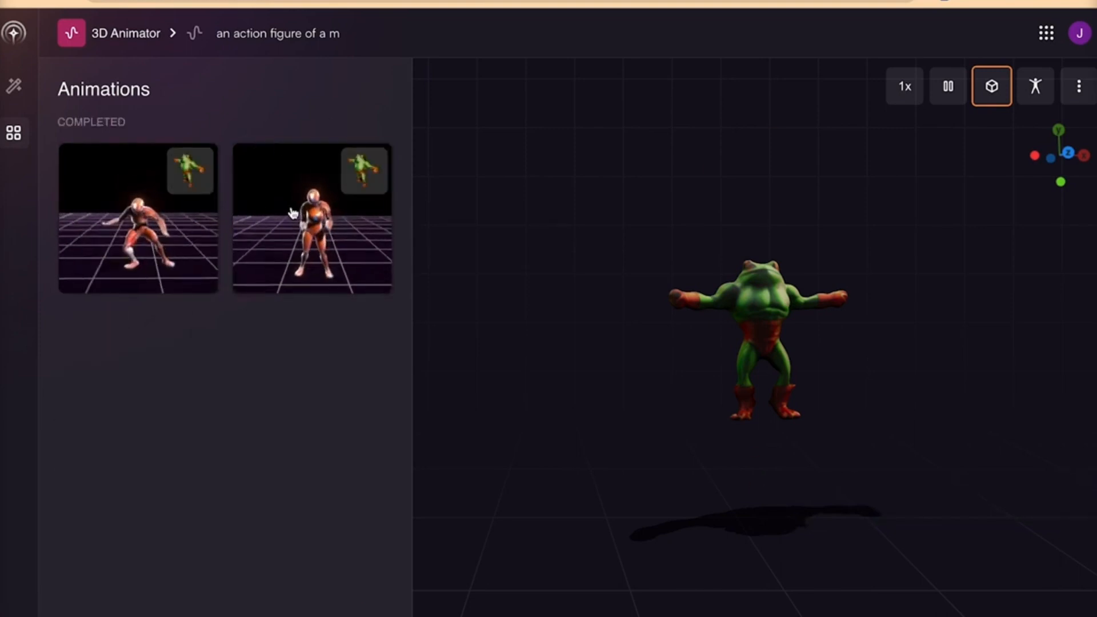
pyautogui.click(311, 240)
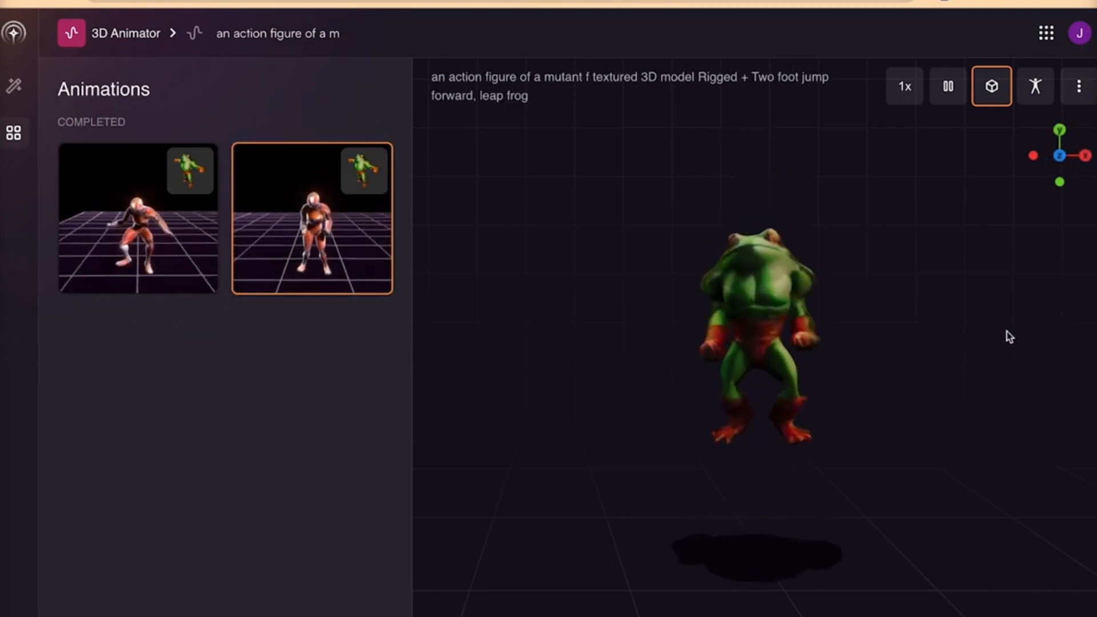
pyautogui.click(205, 239)
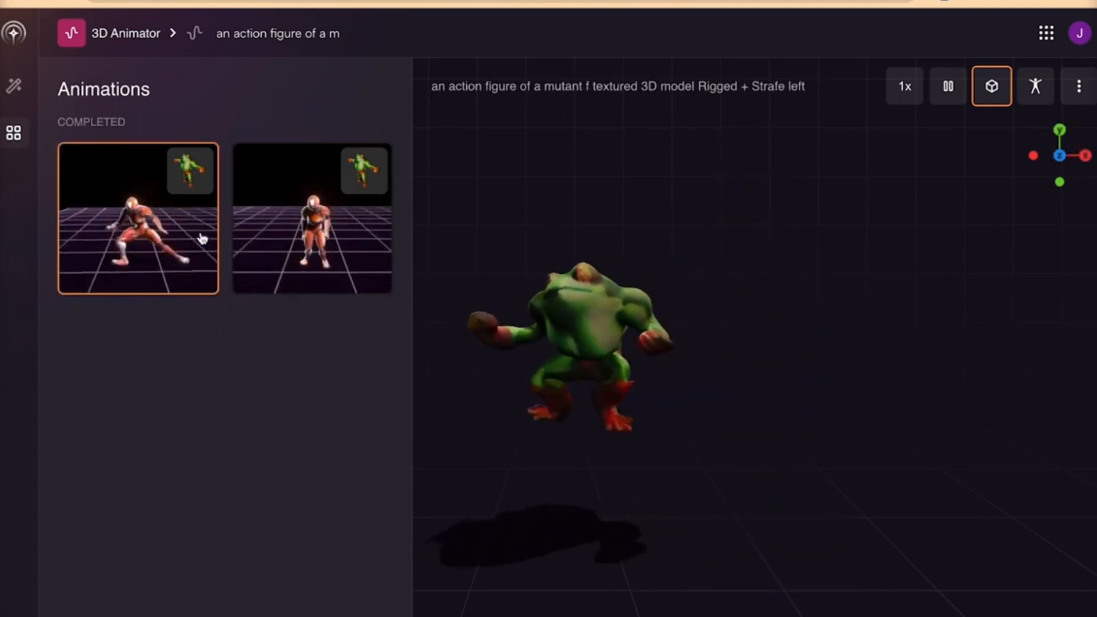
# - Copy the share link of the "Two foot jump forward, leap frog" animation and start its export
pyautogui.click(254, 244)
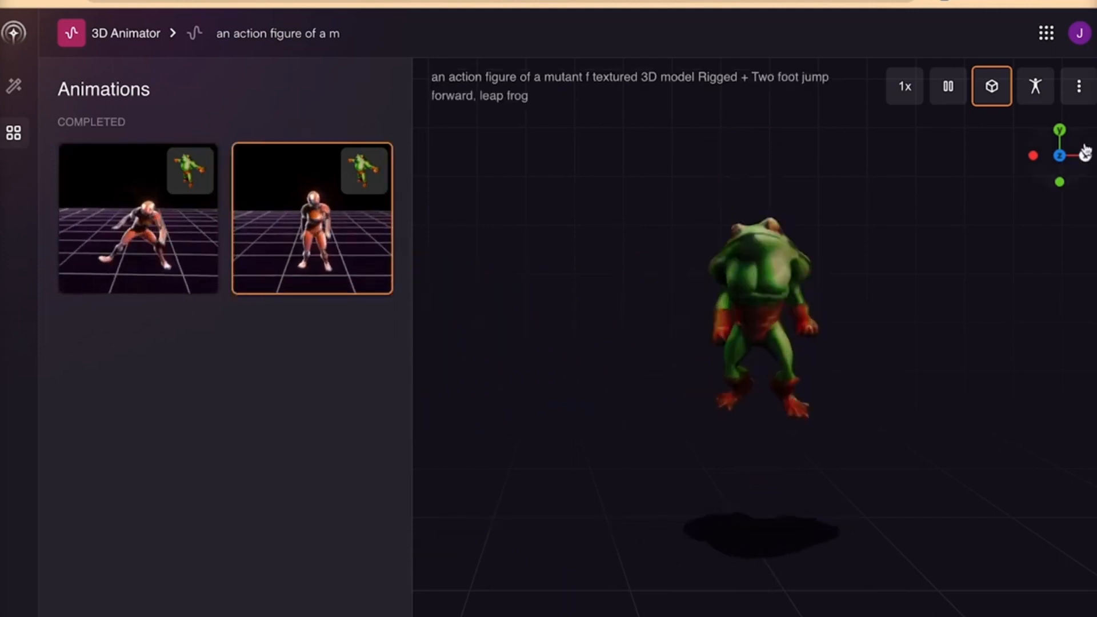
pyautogui.click(1078, 86)
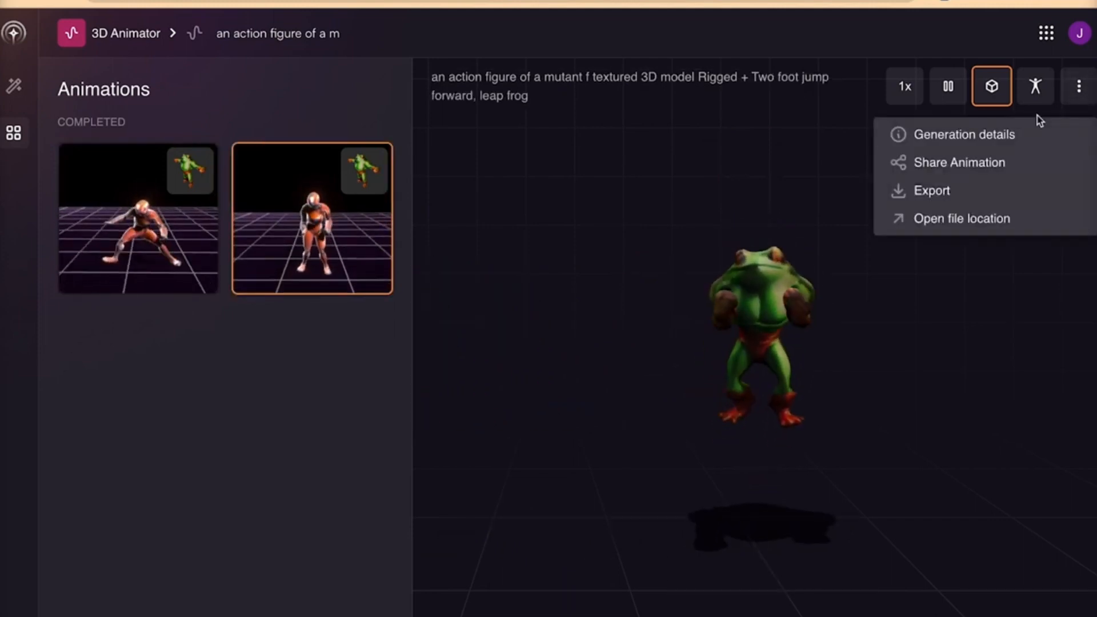
pyautogui.click(994, 162)
pyautogui.click(485, 365)
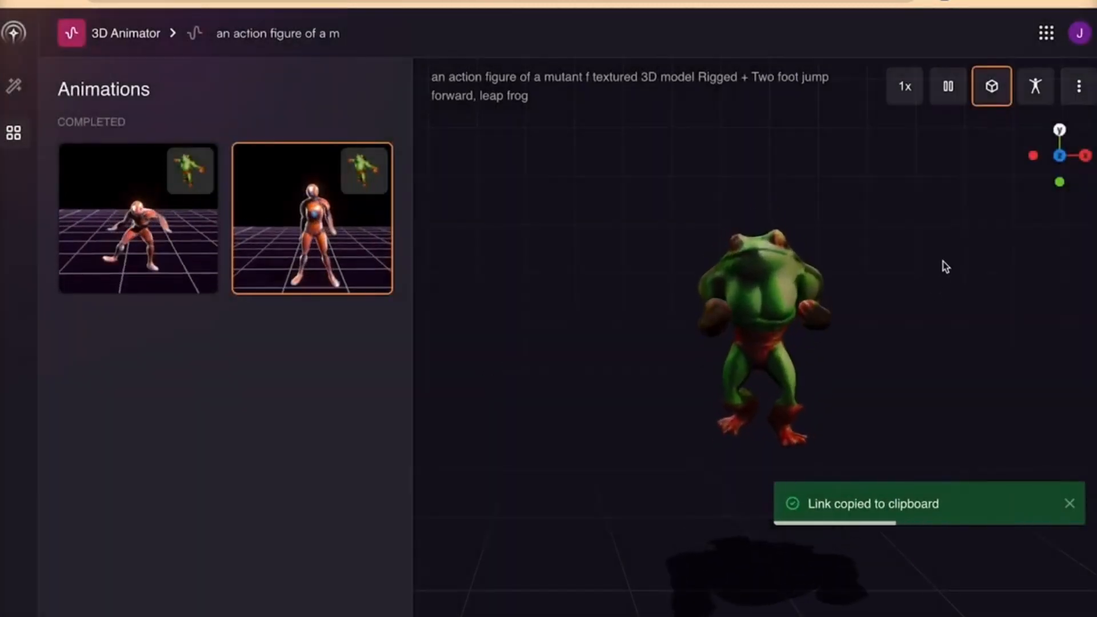
pyautogui.click(1078, 87)
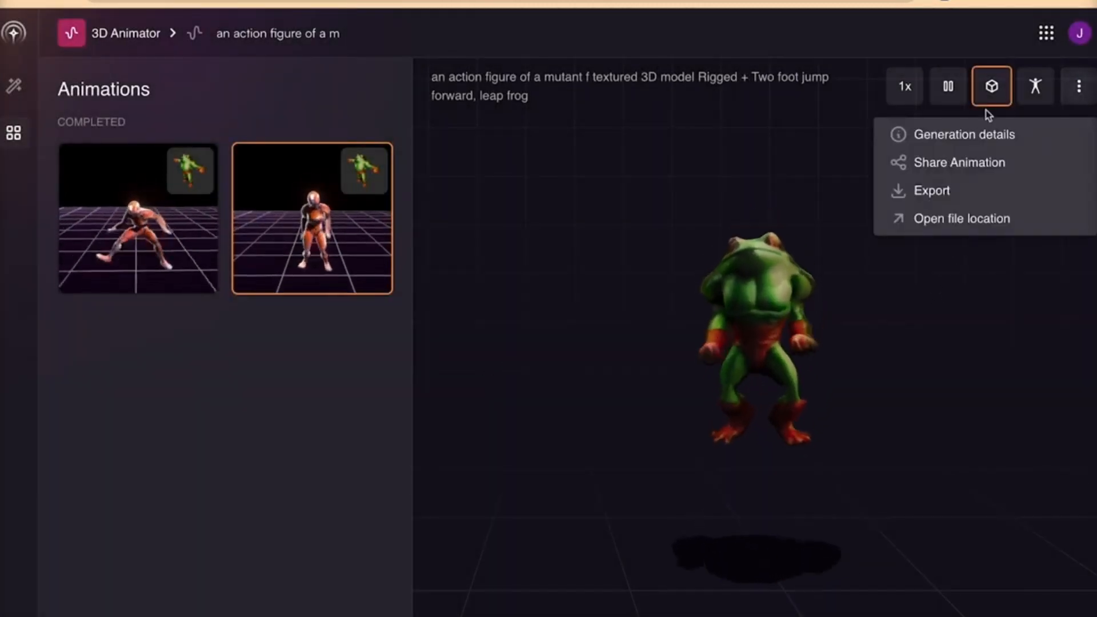
pyautogui.click(963, 188)
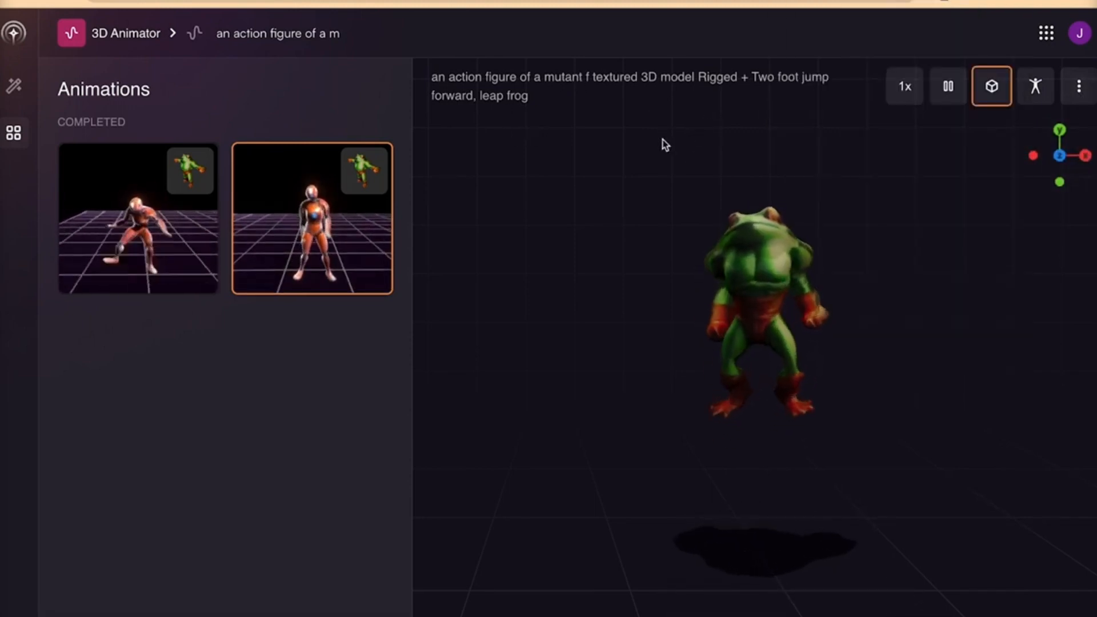
# - Open the copied animation link in a new browser tab and view the shared animation
pyautogui.press('super+t')
pyautogui.press('super+v')
pyautogui.press('Return')
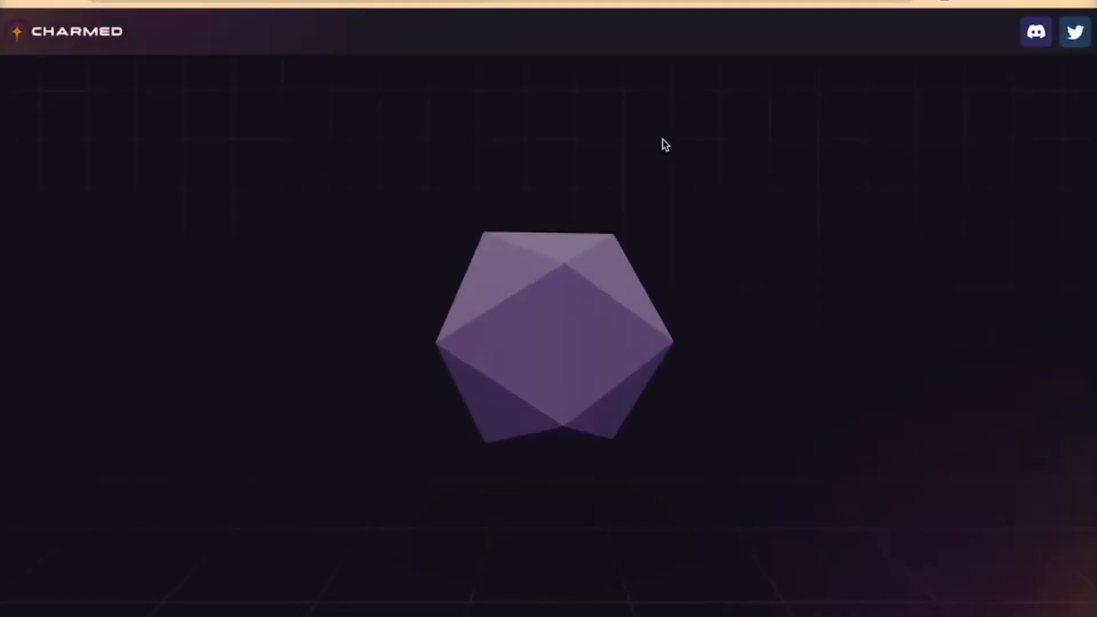
pyautogui.moveTo(595, 276)
pyautogui.mouseDown()
pyautogui.moveTo(784, 271)
pyautogui.moveTo(430, 278)
pyautogui.moveTo(606, 278)
pyautogui.mouseUp()
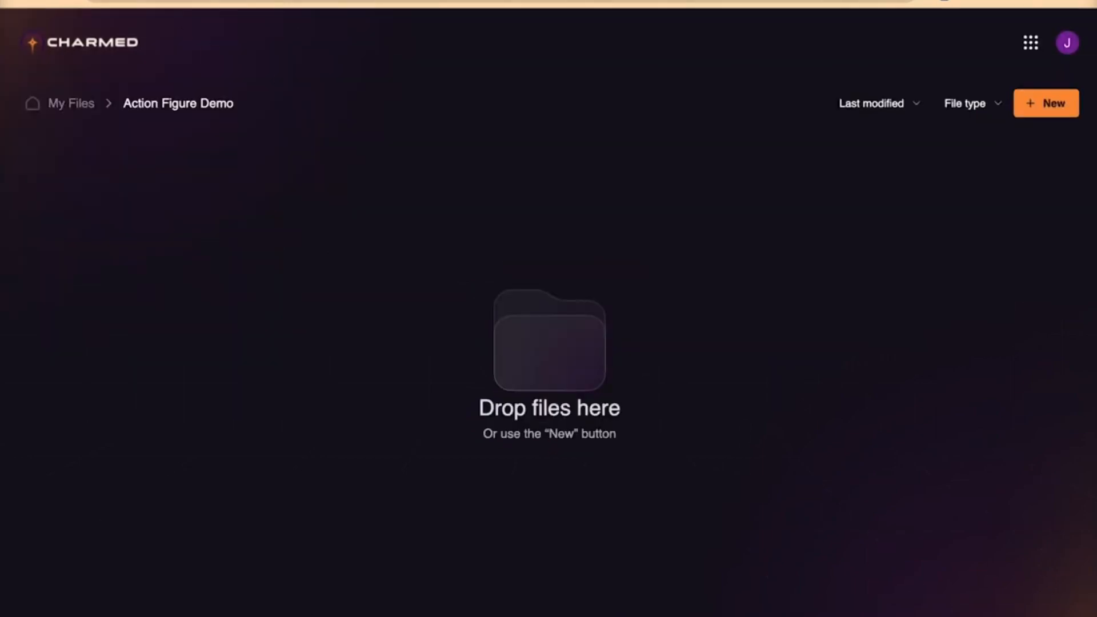
# - Refresh the Action Figure Demo file list and open the Action Figure folder
pyautogui.click(63, 1)
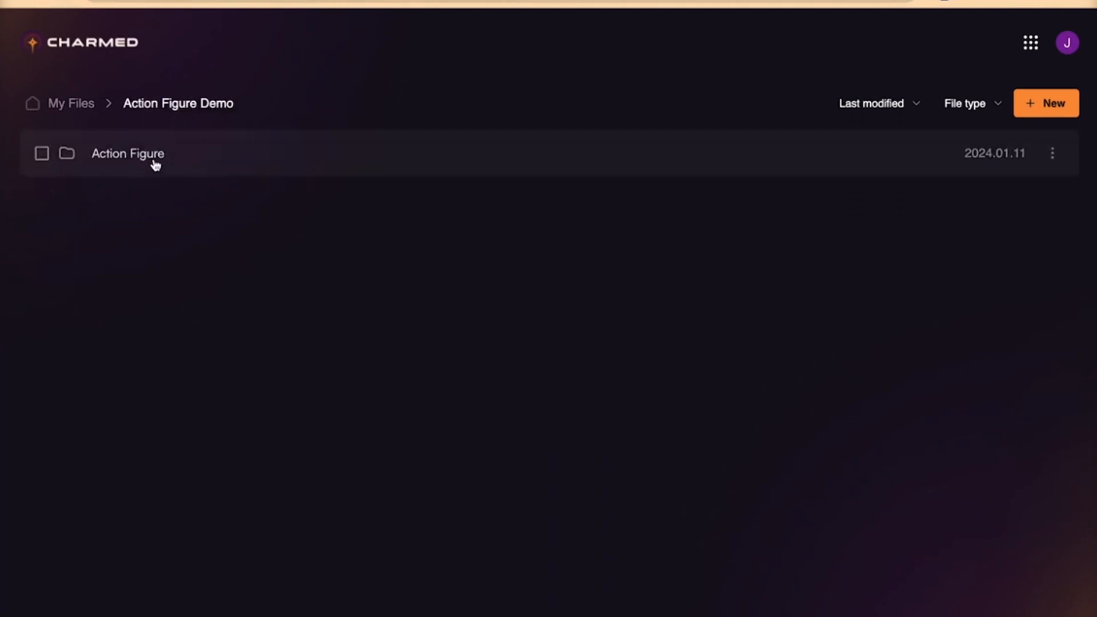
pyautogui.click(154, 164)
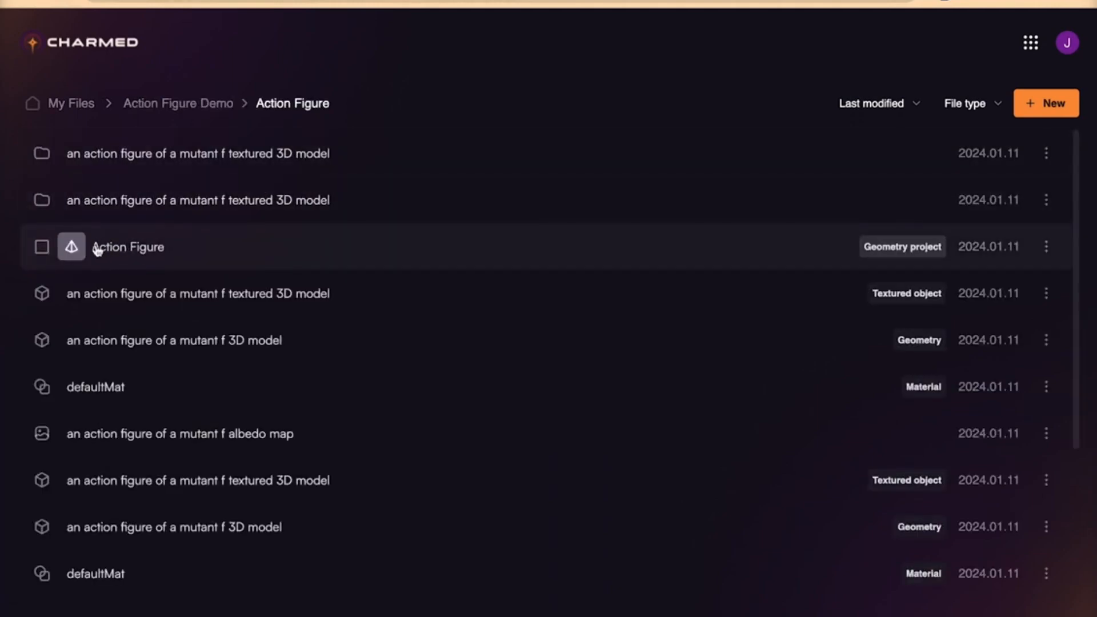
# - Open the Action Figure geometry project to view its generation prompt, and return to the Action Figure folder
pyautogui.doubleClick(143, 247)
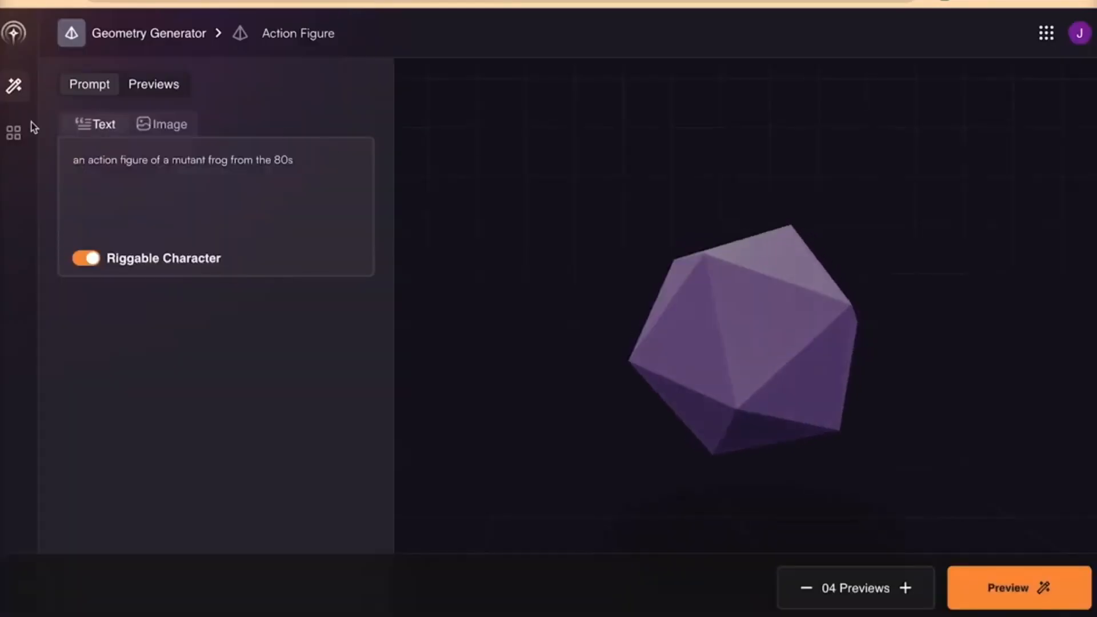
pyautogui.click(13, 133)
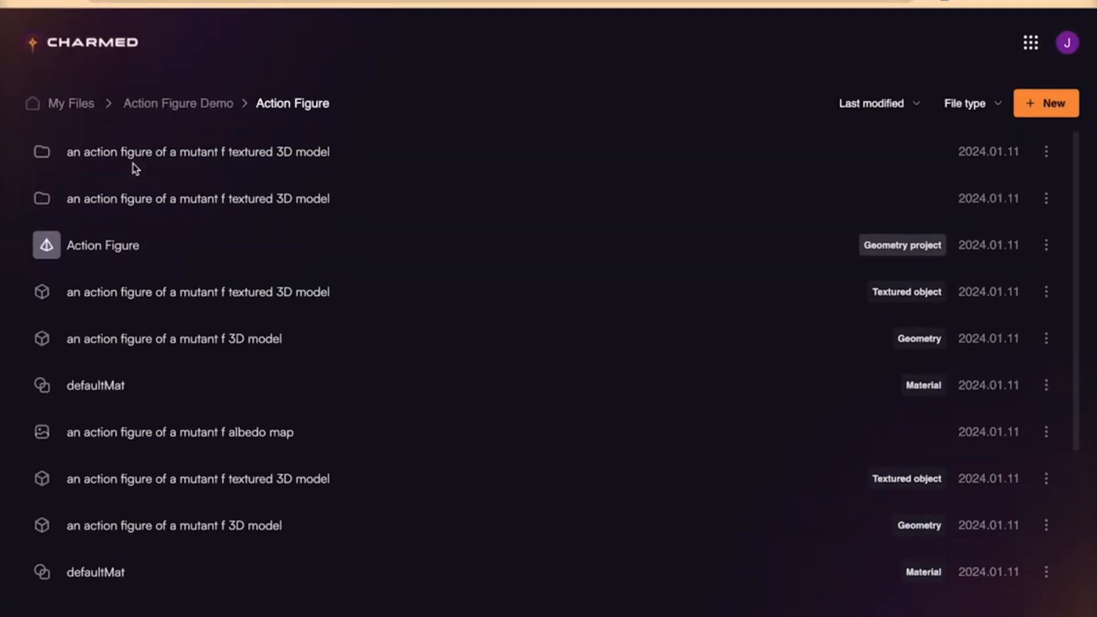
# - Open the first mutant frog textured 3D model folder and preview its Strafe left animated object from different angles
pyautogui.doubleClick(135, 160)
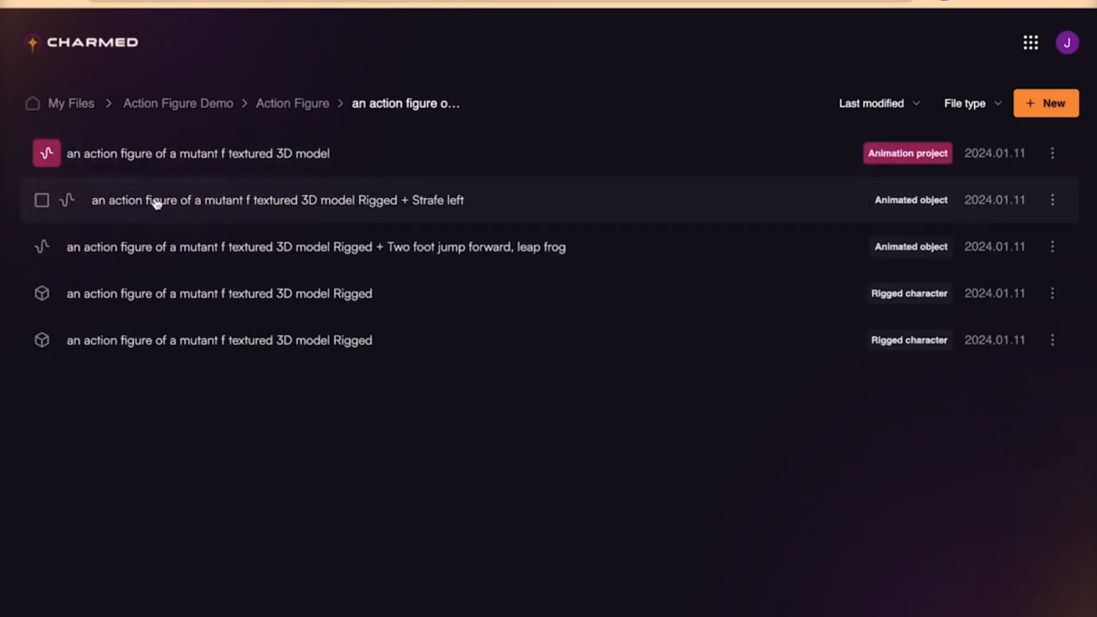
pyautogui.click(156, 203)
pyautogui.moveTo(771, 362); pyautogui.dragTo(910, 354)
pyautogui.click(1041, 219)
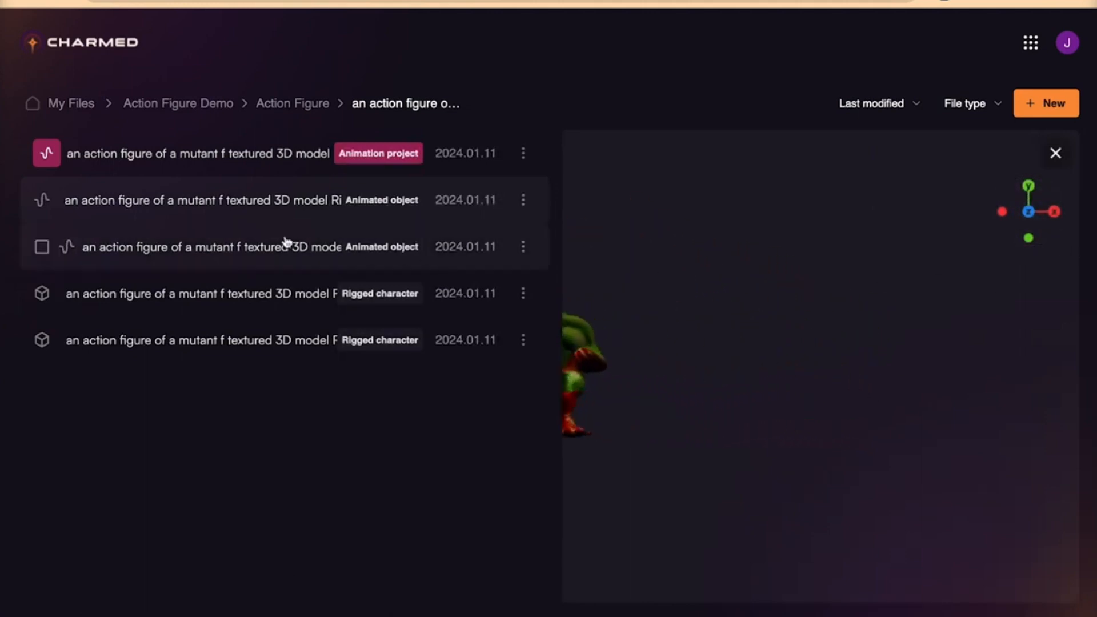
# - Preview the "Two foot jump forward, leap frog" animated object and look over its available file actions
pyautogui.click(332, 258)
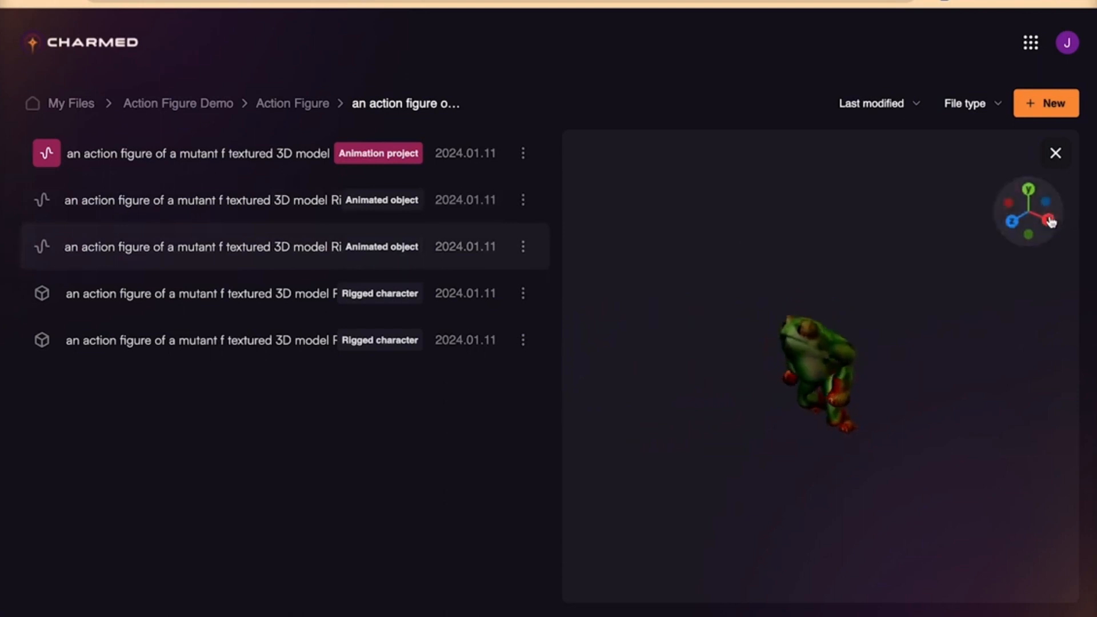
pyautogui.click(523, 247)
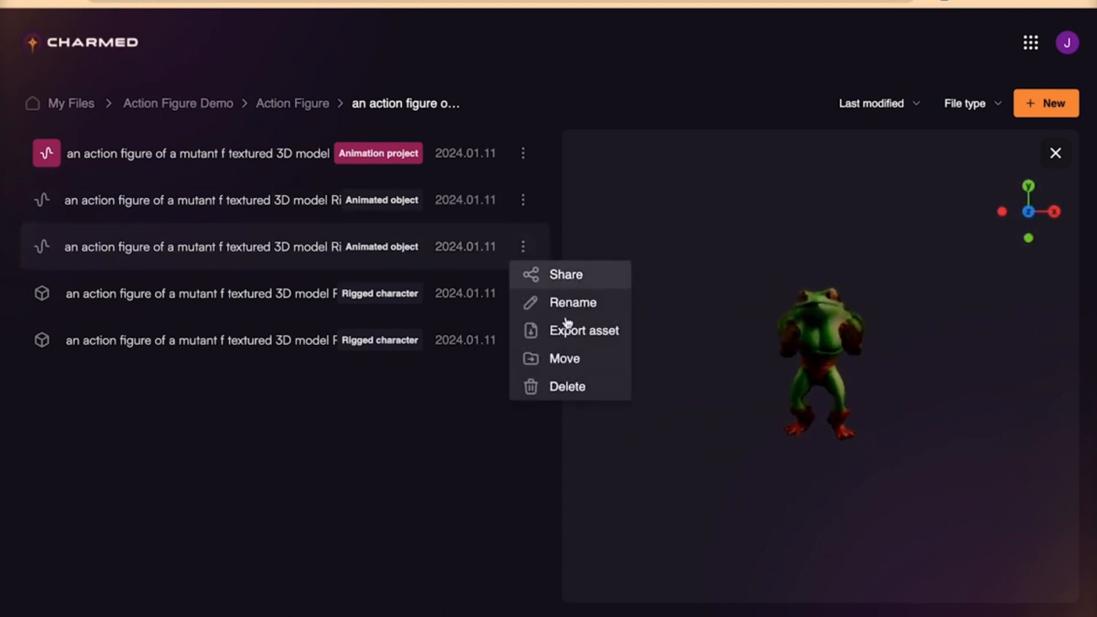
pyautogui.click(721, 267)
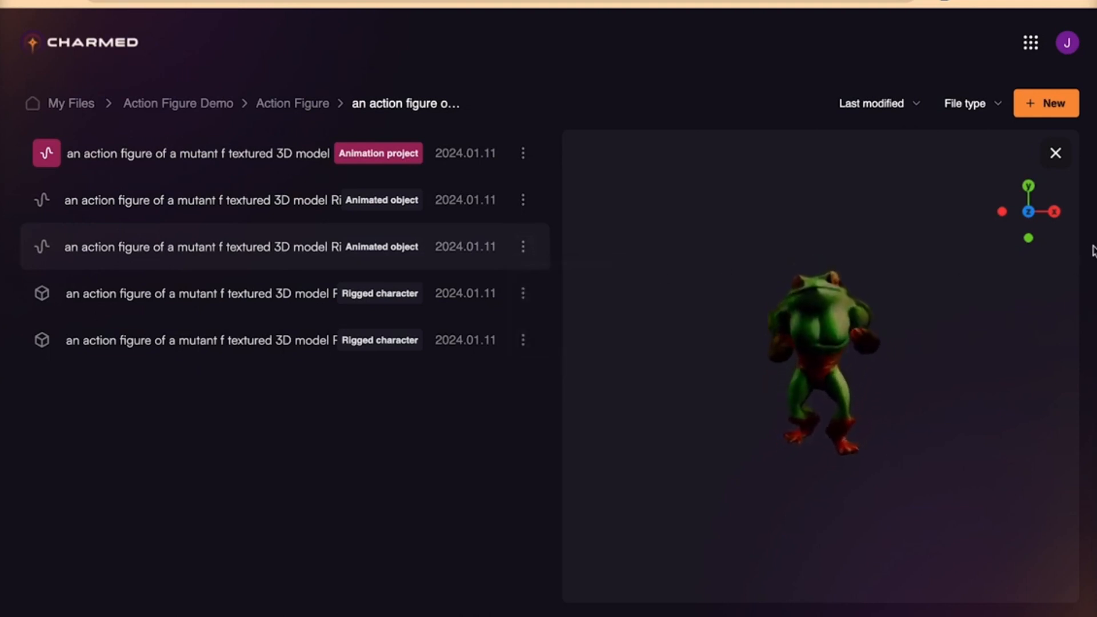